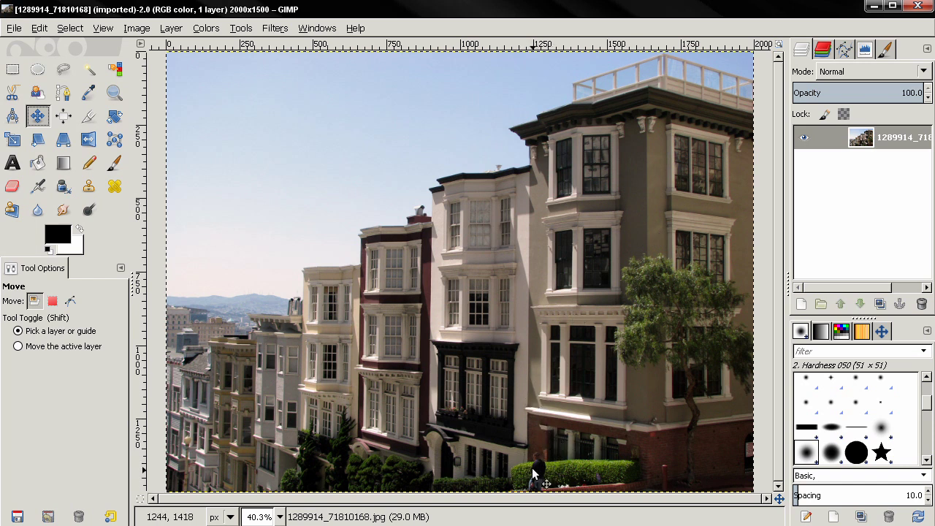
# With Free Select at 100% zoom, lasso an outline around the man walking past the hedge
pyautogui.click(64, 69)
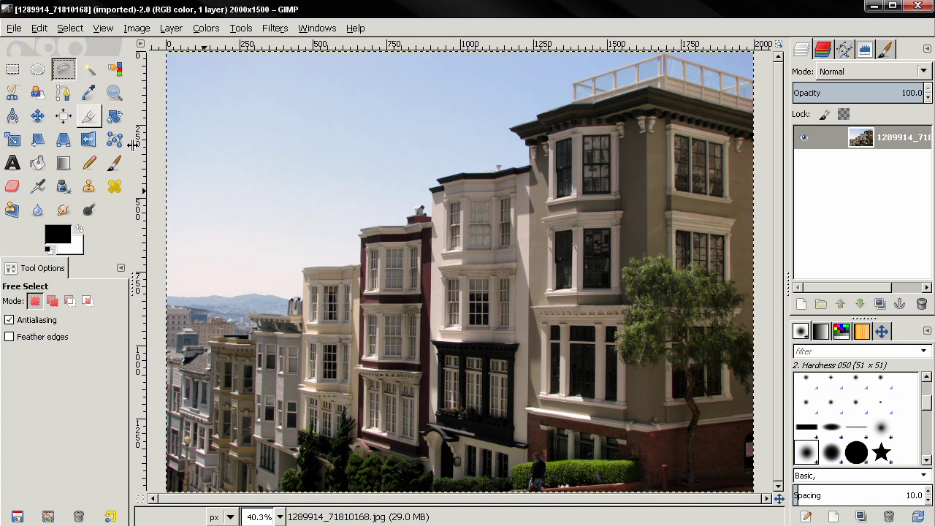
pyautogui.scroll(1, 559, 462)
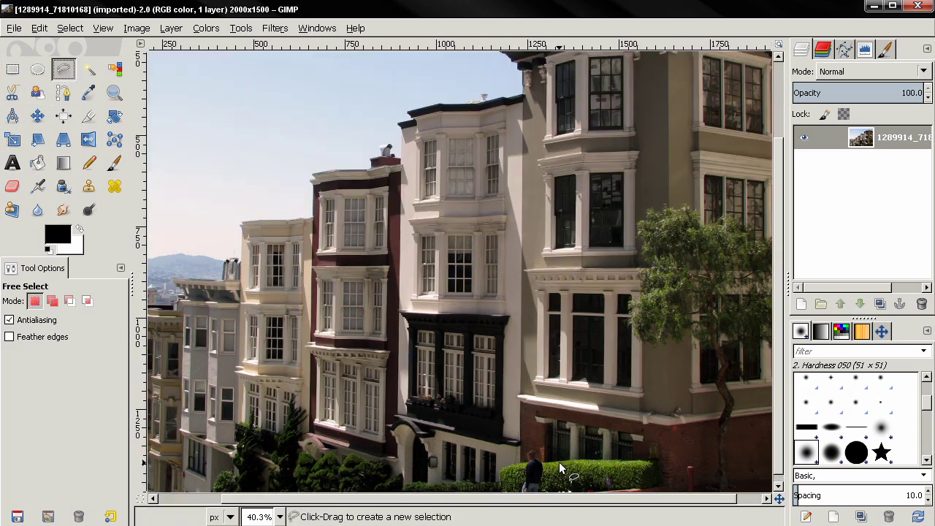
pyautogui.scroll(1, 524, 464)
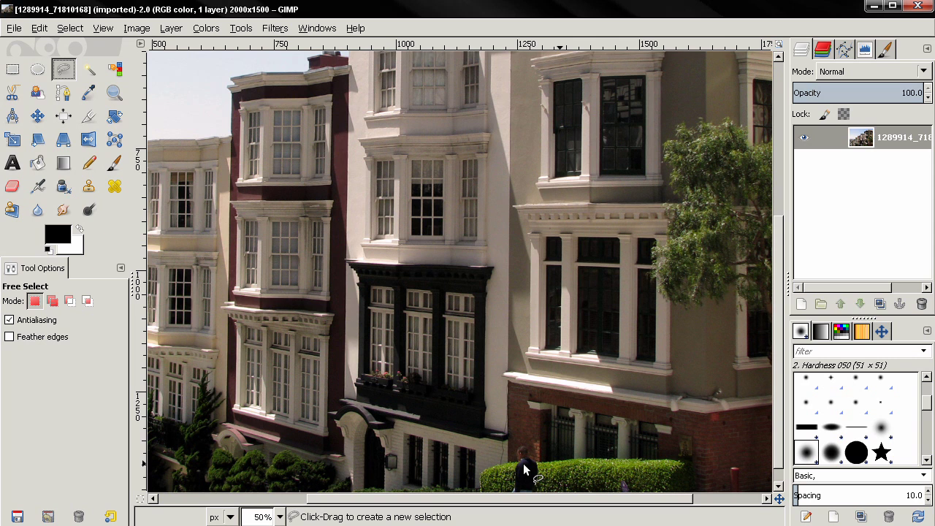
pyautogui.scroll(1, 522, 463)
pyautogui.scroll(-3, 549, 413)
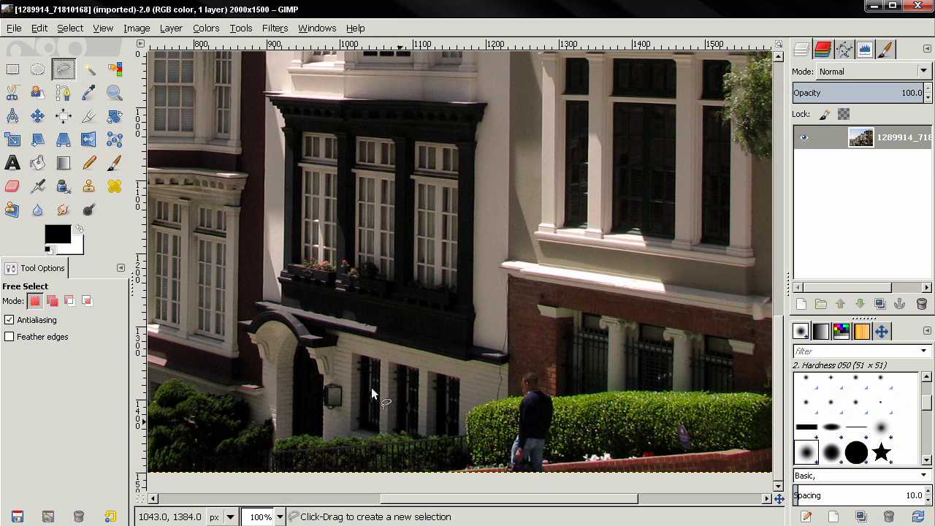
pyautogui.moveTo(510, 458)
pyautogui.mouseDown()
pyautogui.moveTo(520, 376)
pyautogui.moveTo(531, 369)
pyautogui.moveTo(556, 396)
pyautogui.moveTo(552, 470)
pyautogui.moveTo(545, 479)
pyautogui.moveTo(507, 472)
pyautogui.mouseUp()
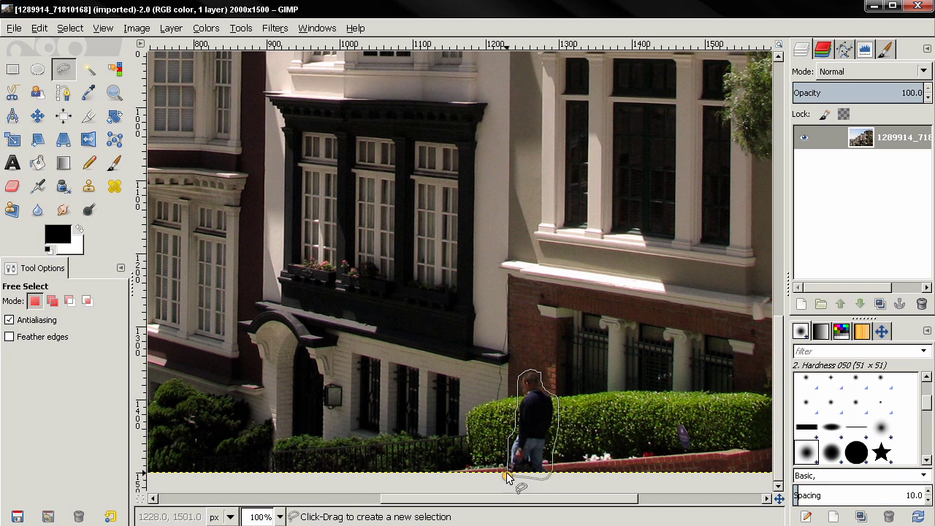
# Close the lasso and run Filters > Enhance > Heal selection at radius 50 to erase the man
pyautogui.press('Return')
pyautogui.click(280, 32)
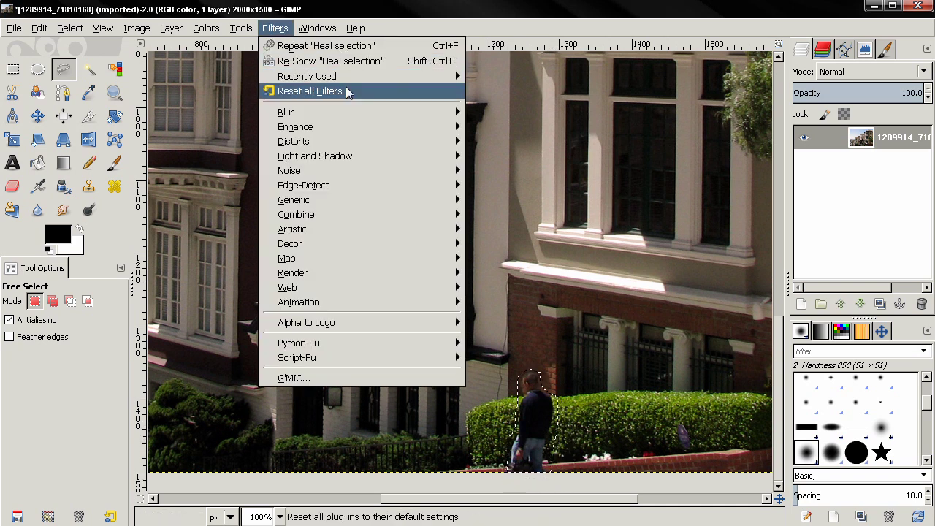
pyautogui.moveTo(446, 127)
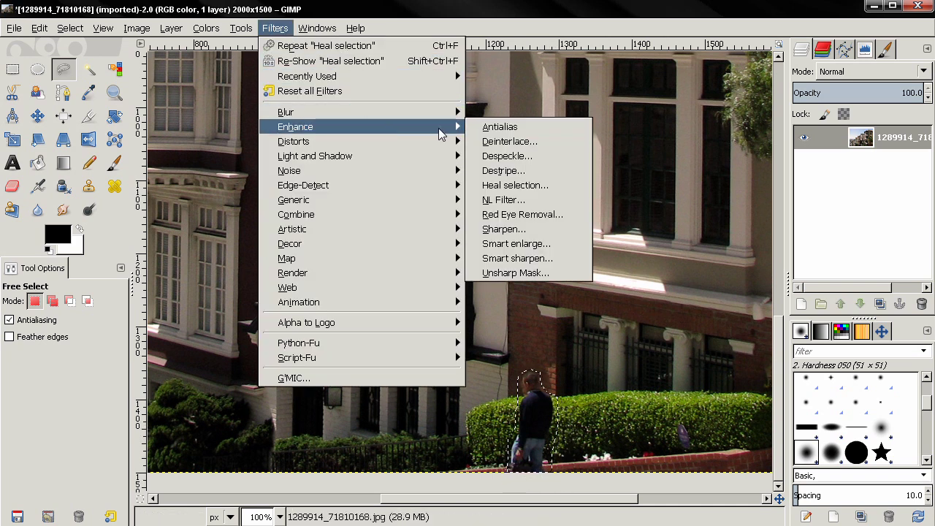
pyautogui.click(515, 185)
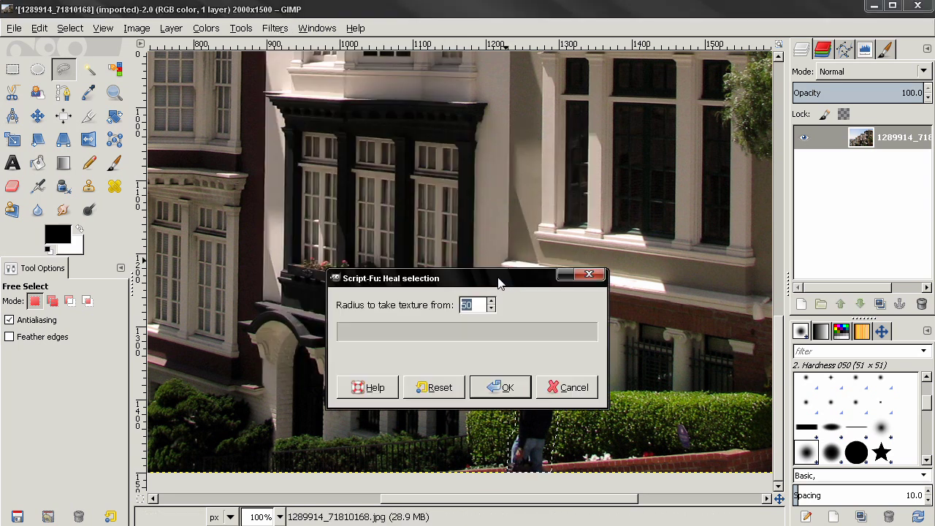
pyautogui.moveTo(505, 281); pyautogui.dragTo(394, 237)
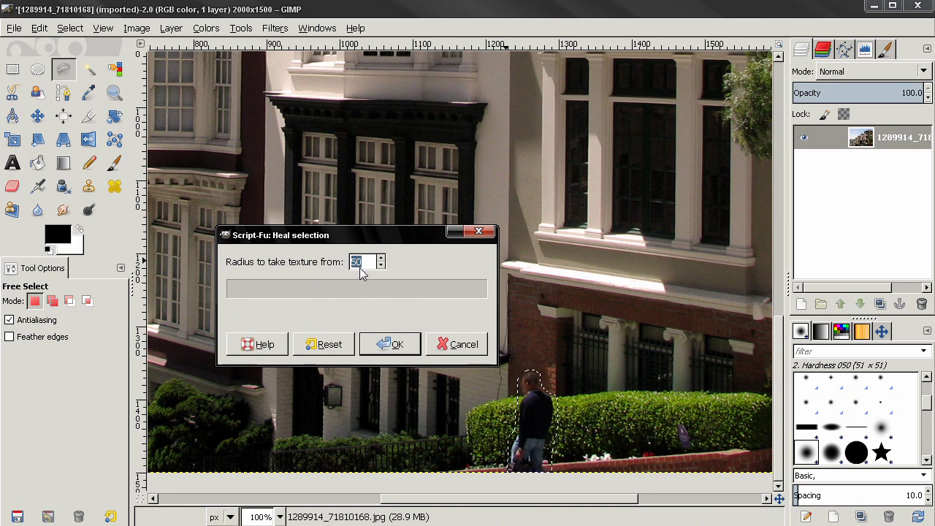
pyautogui.click(386, 345)
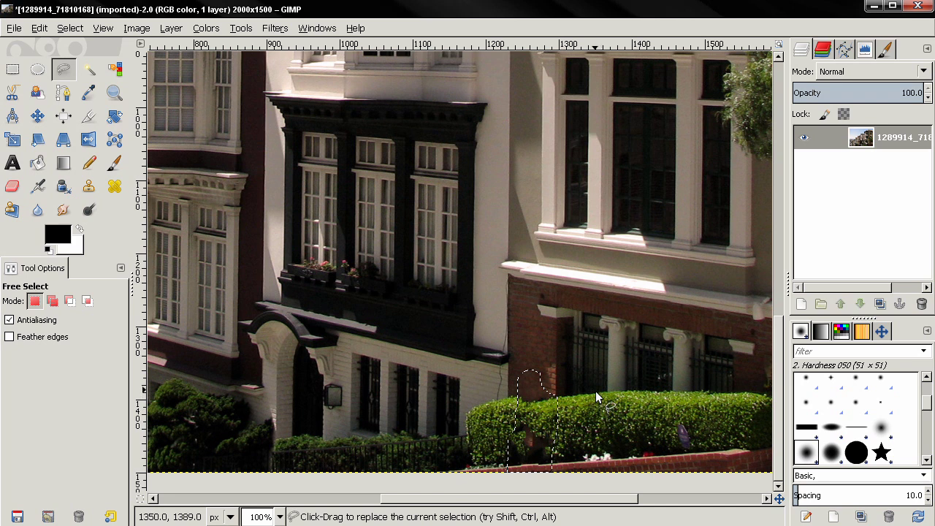
# Undo the heal and rerun it with Filters > Repeat "Heal selection" to refill the area
pyautogui.press('ctrl')
pyautogui.hotkey('ctrl', 'z')
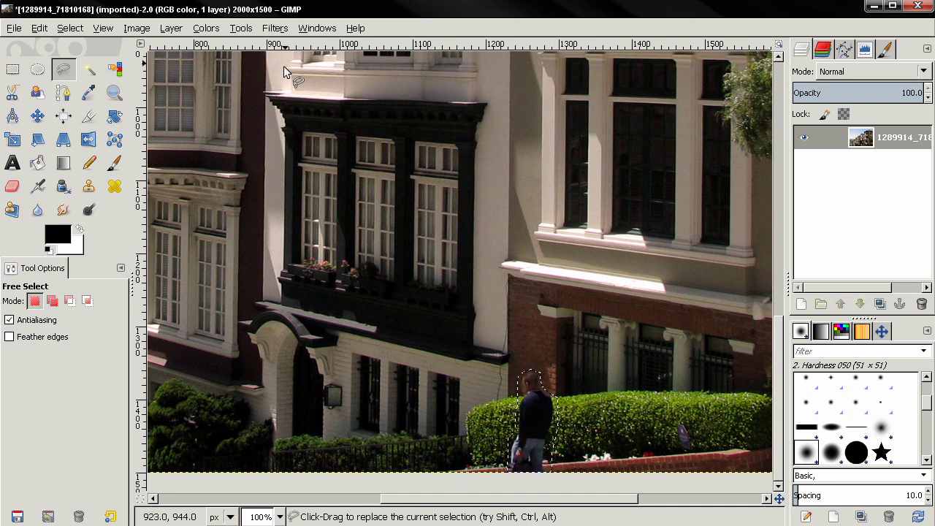
pyautogui.click(275, 28)
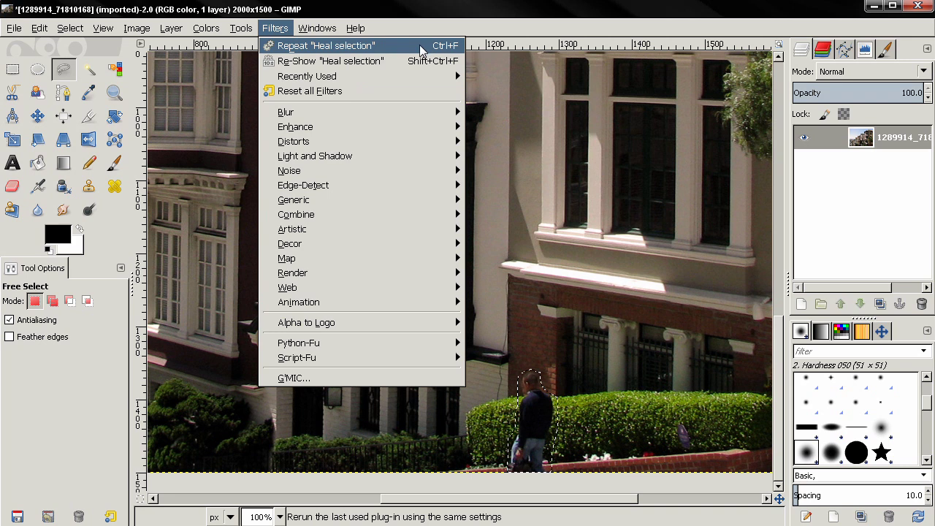
pyautogui.click(448, 50)
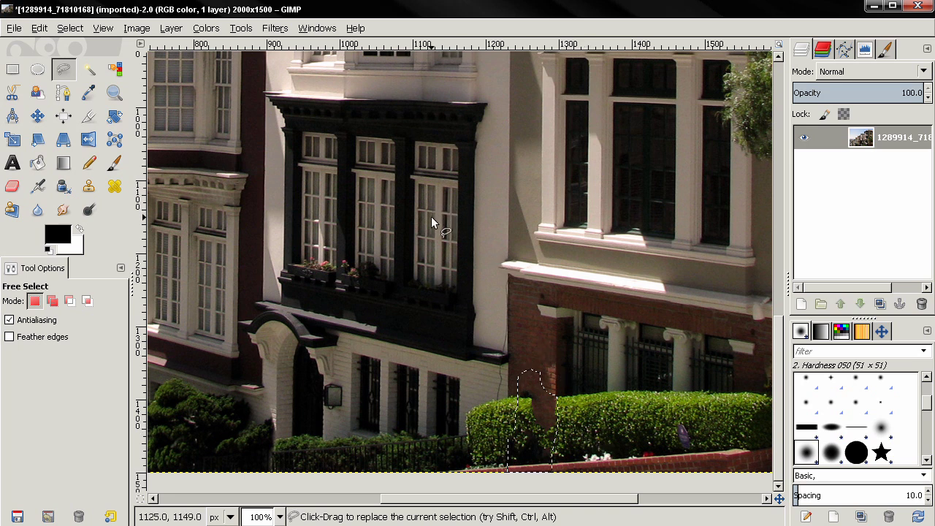
# Toggle the heal repeatedly with Ctrl+Z and Ctrl+F, ending with the pedestrian restored
pyautogui.hotkey('ctrl', 'z')
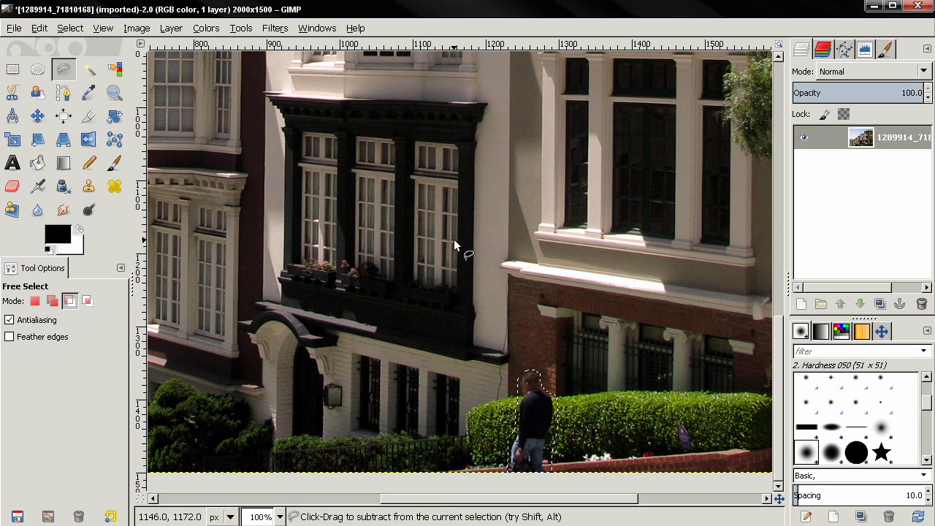
pyautogui.hotkey('ctrl', 'f')
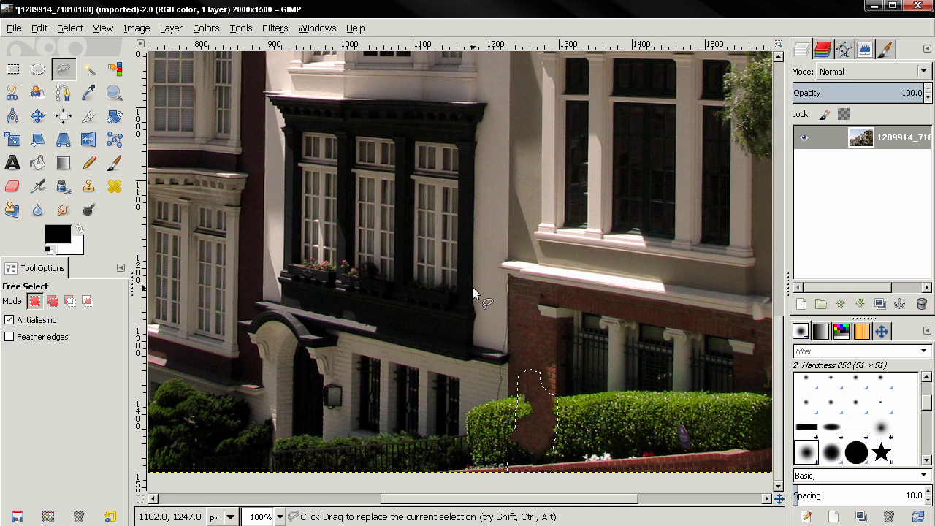
pyautogui.hotkey('ctrl', 'z')
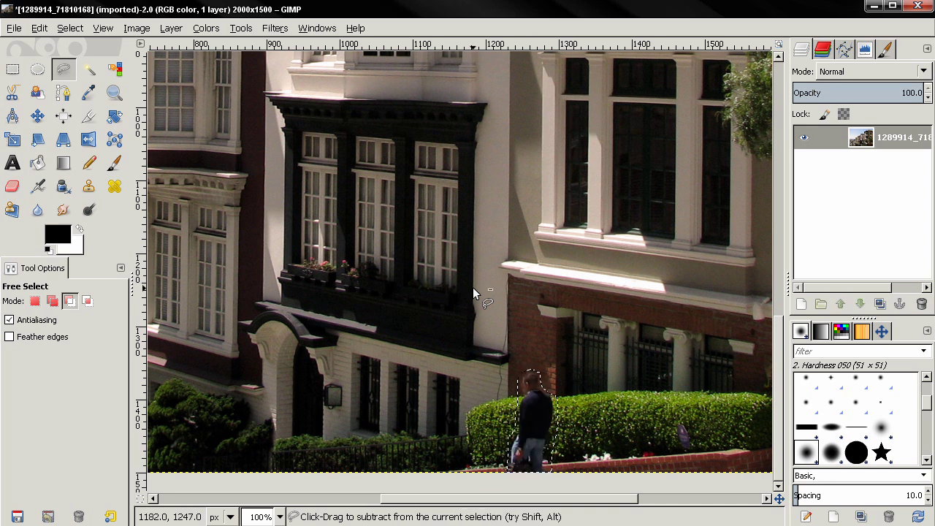
pyautogui.hotkey('ctrl', 'f')
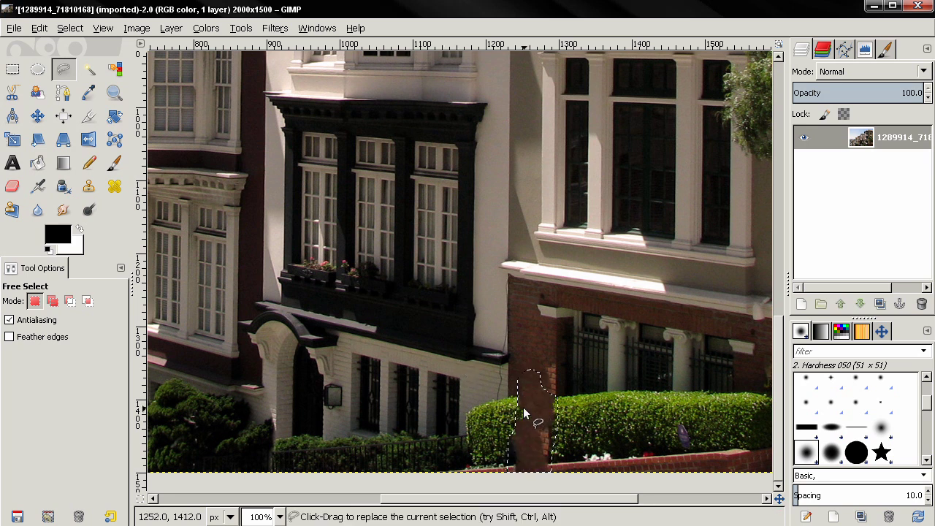
pyautogui.hotkey('ctrl', 'z')
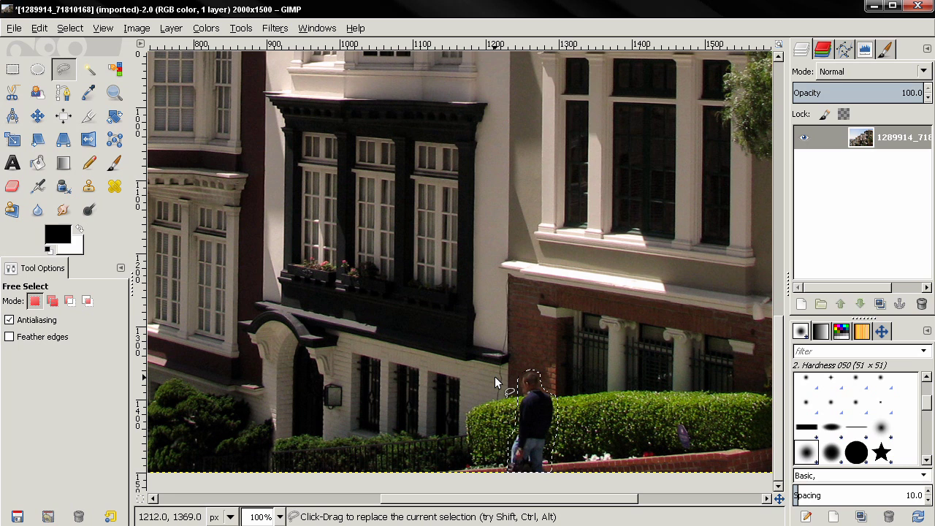
pyautogui.hotkey('ctrl', 'f')
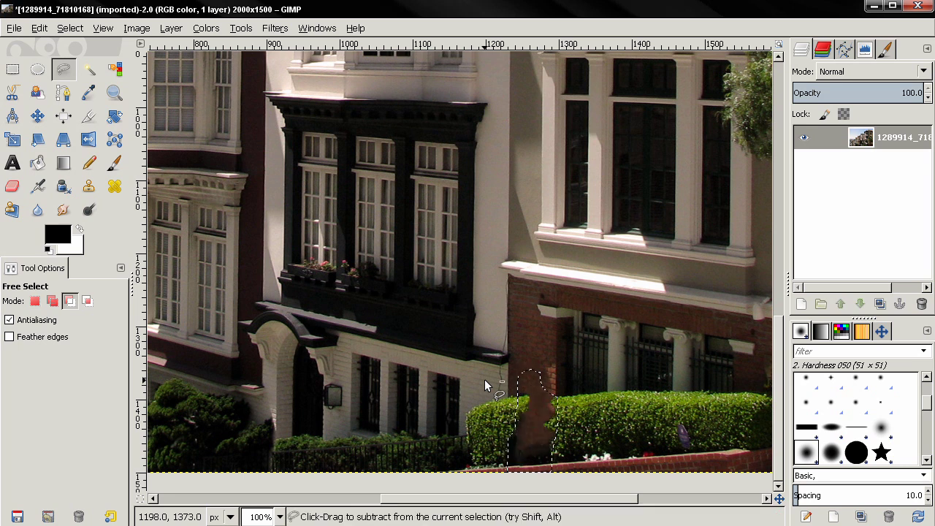
pyautogui.hotkey('ctrl', 'z')
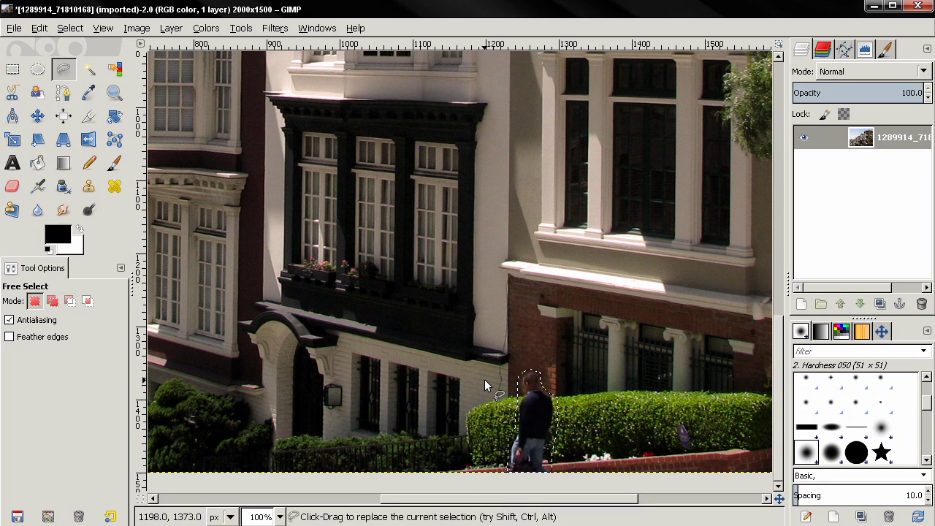
pyautogui.hotkey('ctrl', 'f')
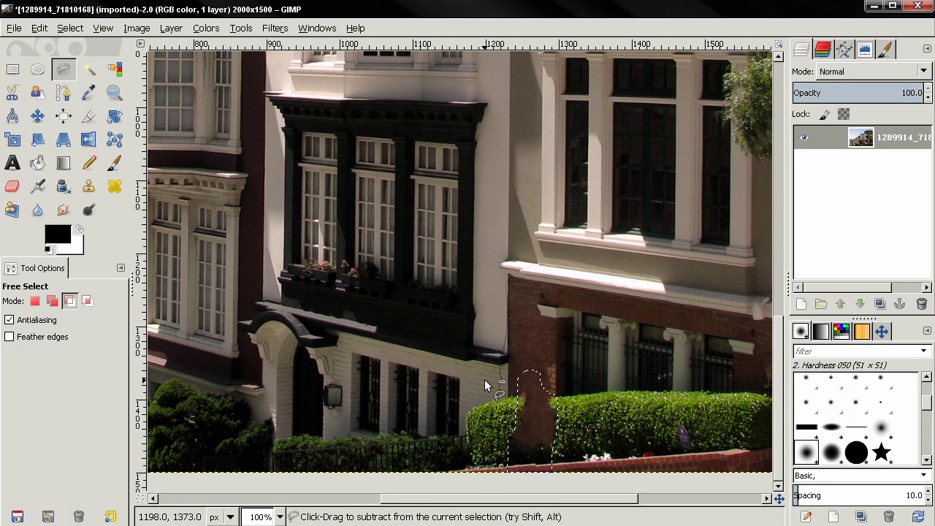
pyautogui.hotkey('ctrl', 'z')
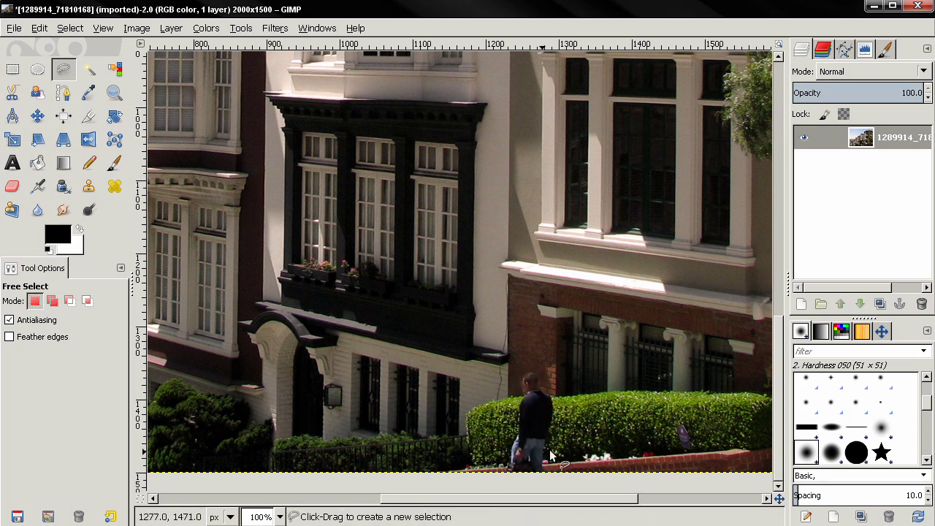
# Lasso the pedestrian again, heal with Ctrl+F, compare via undo/redo, then deselect
pyautogui.moveTo(505, 475)
pyautogui.mouseDown()
pyautogui.moveTo(519, 381)
pyautogui.moveTo(543, 373)
pyautogui.moveTo(555, 409)
pyautogui.moveTo(552, 463)
pyautogui.moveTo(540, 480)
pyautogui.moveTo(504, 476)
pyautogui.mouseUp()
pyautogui.press('Return')
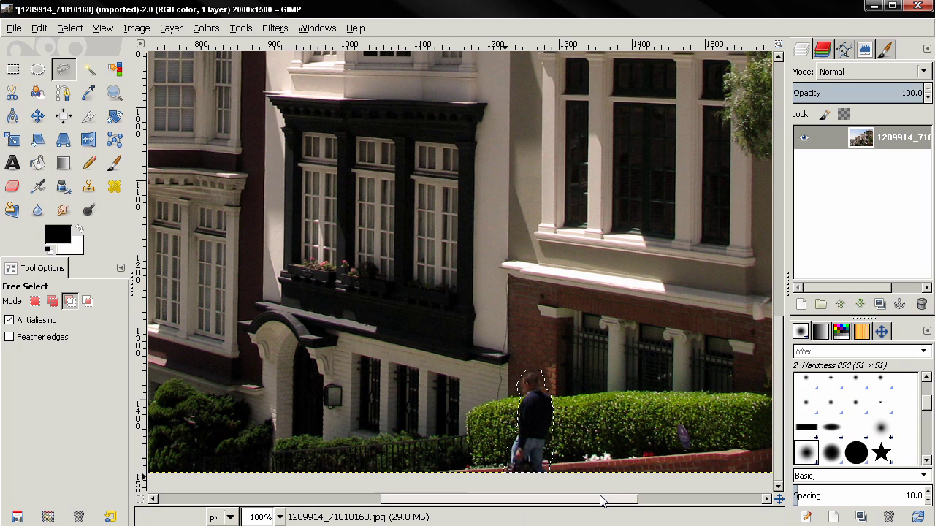
pyautogui.hotkey('ctrl', 'f')
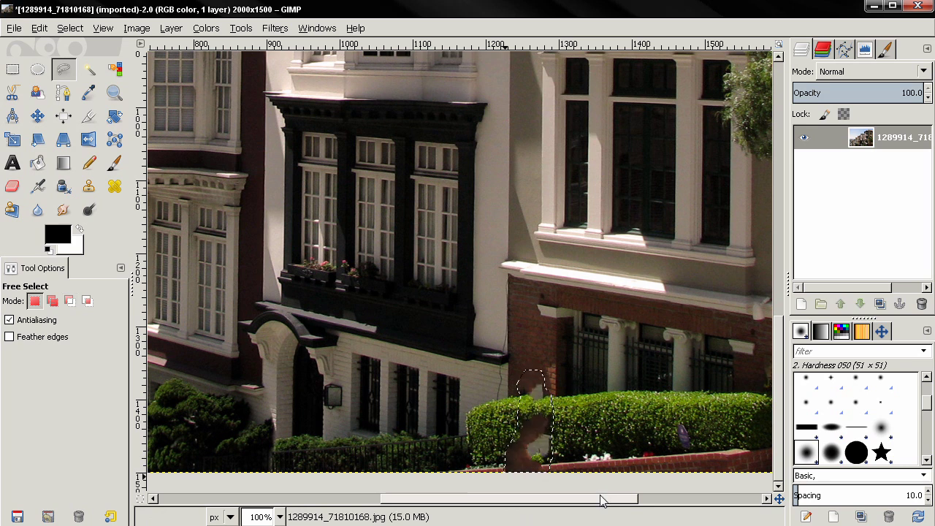
pyautogui.hotkey('ctrl', 'z')
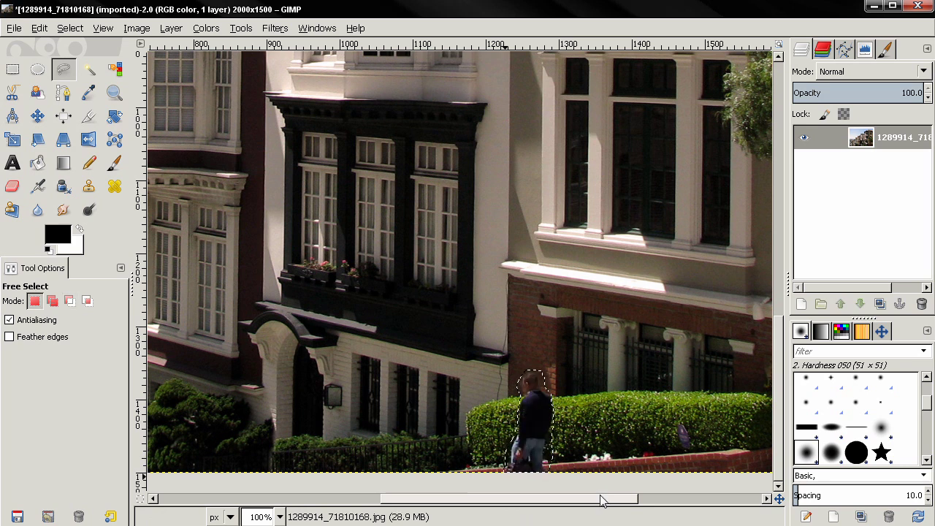
pyautogui.hotkey('ctrl', 'y')
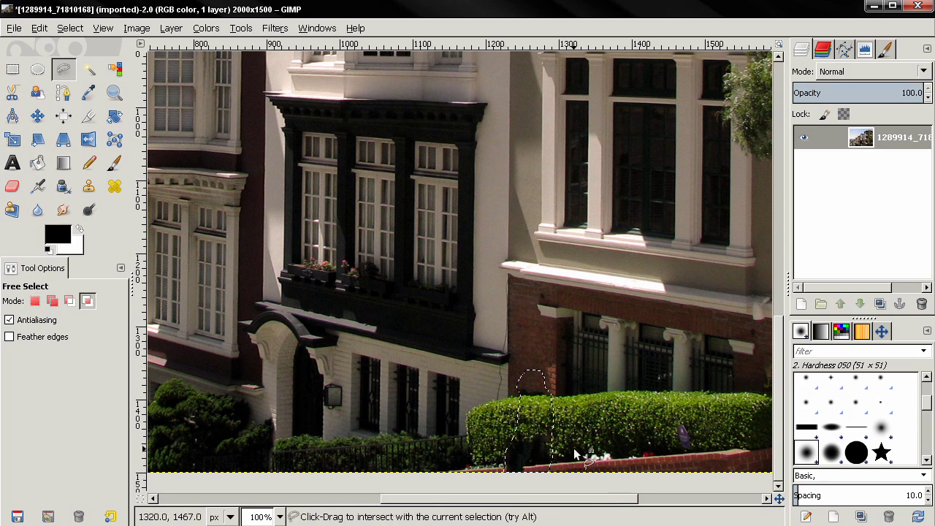
pyautogui.hotkey('ctrl', 'shift', 'a')
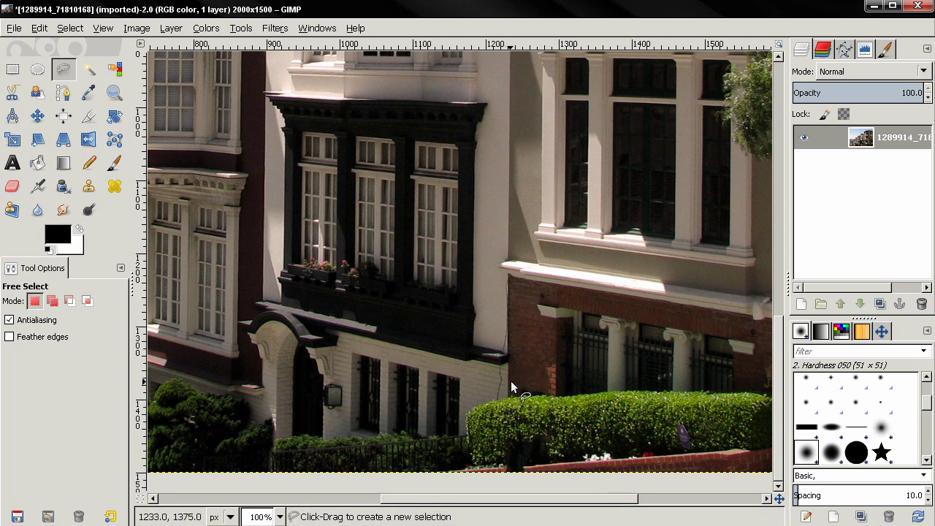
# Outline and heal the leftover patch along the top of the hedge
pyautogui.moveTo(511, 380)
pyautogui.mouseDown()
pyautogui.moveTo(519, 397)
pyautogui.moveTo(545, 396)
pyautogui.moveTo(534, 384)
pyautogui.moveTo(512, 382)
pyautogui.mouseUp()
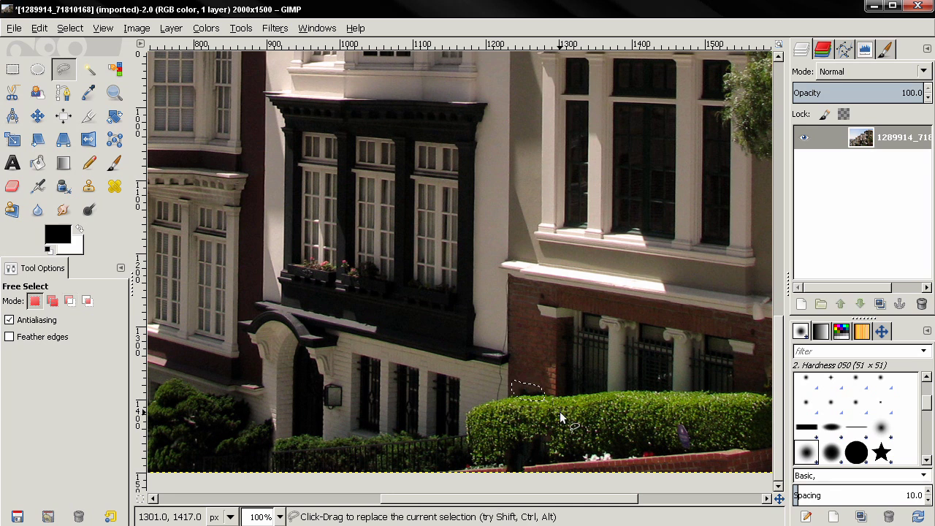
pyautogui.hotkey('ctrl', 'f')
pyautogui.hotkey('ctrl', 'shift', 'a')
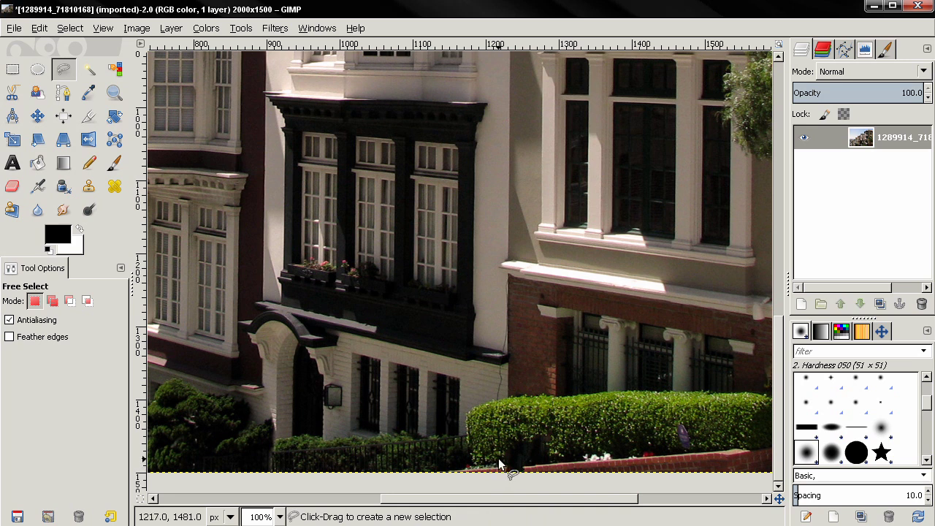
pyautogui.hotkey('ctrl', 'z')
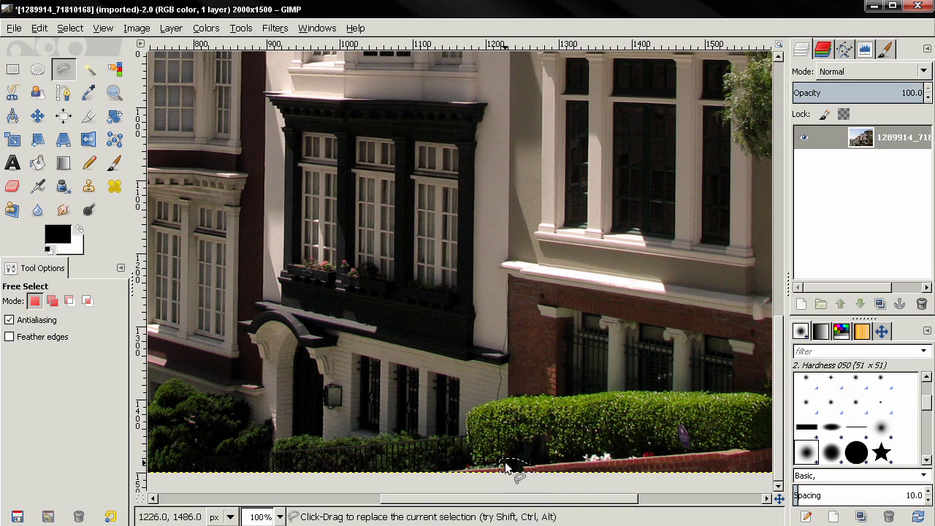
pyautogui.press('ctrl')
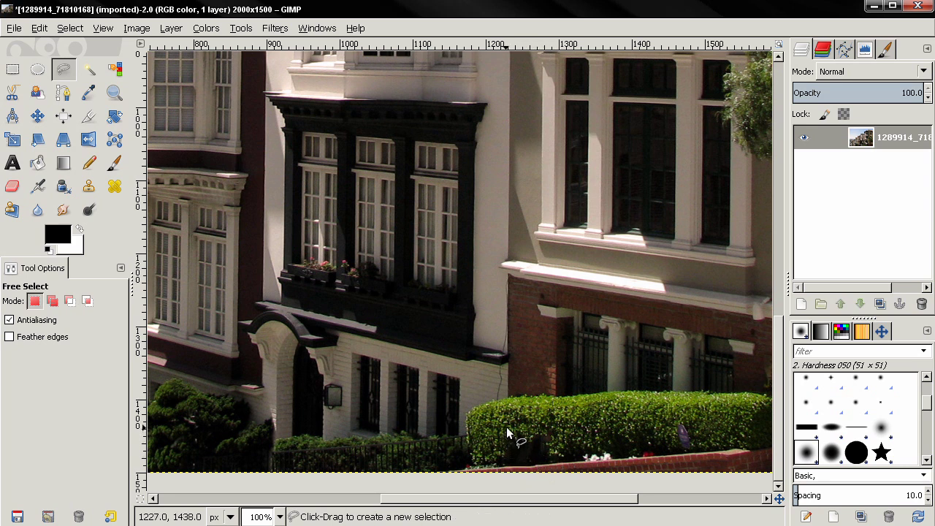
# Outline the dark leftover patches at the hedge's base and bottom edge, heal, and deselect
pyautogui.moveTo(507, 428)
pyautogui.mouseDown()
pyautogui.moveTo(529, 457)
pyautogui.moveTo(565, 449)
pyautogui.moveTo(507, 428)
pyautogui.mouseUp()
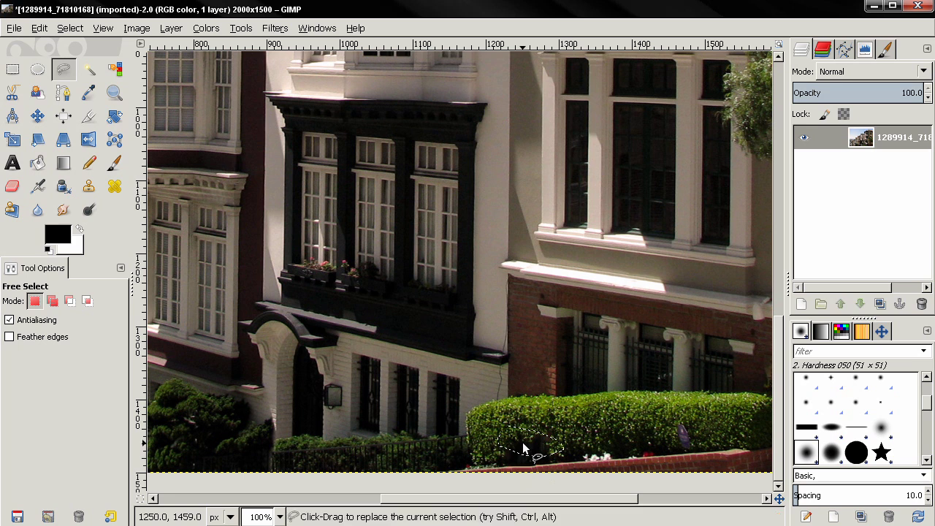
pyautogui.hotkey('shift', 'ctrl', 'a')
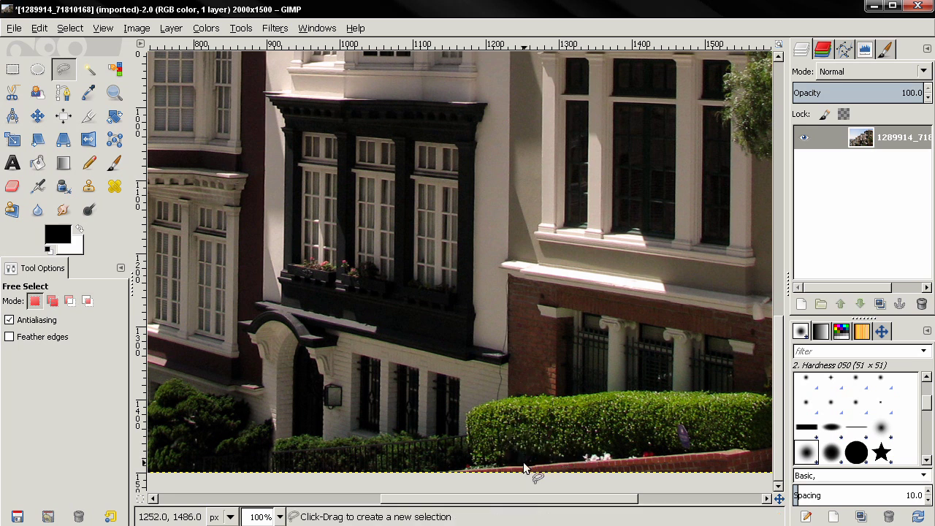
pyautogui.click(521, 462)
pyautogui.doubleClick(547, 482)
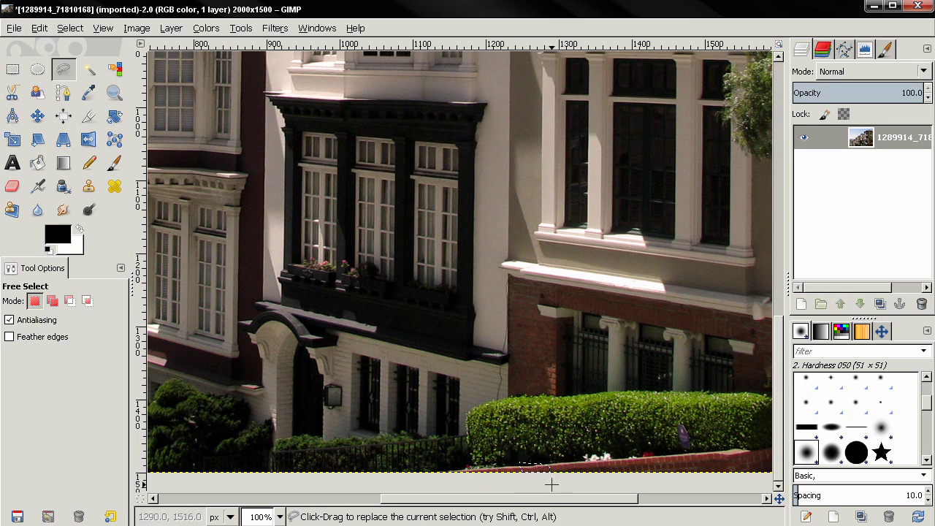
pyautogui.hotkey('ctrl', 'shift', 'a')
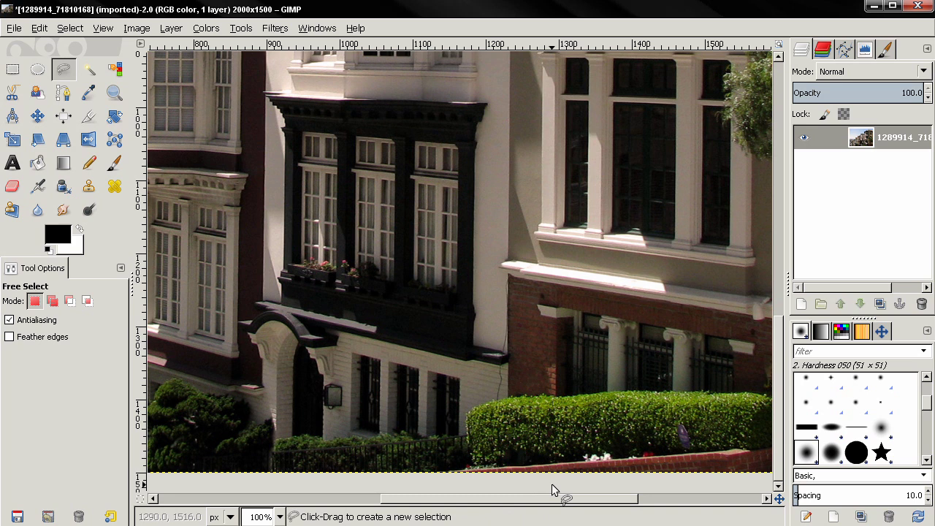
# Zoom out and pan across the street photo to inspect the healed, unbroken hedge
pyautogui.scroll(-1, 558, 482)
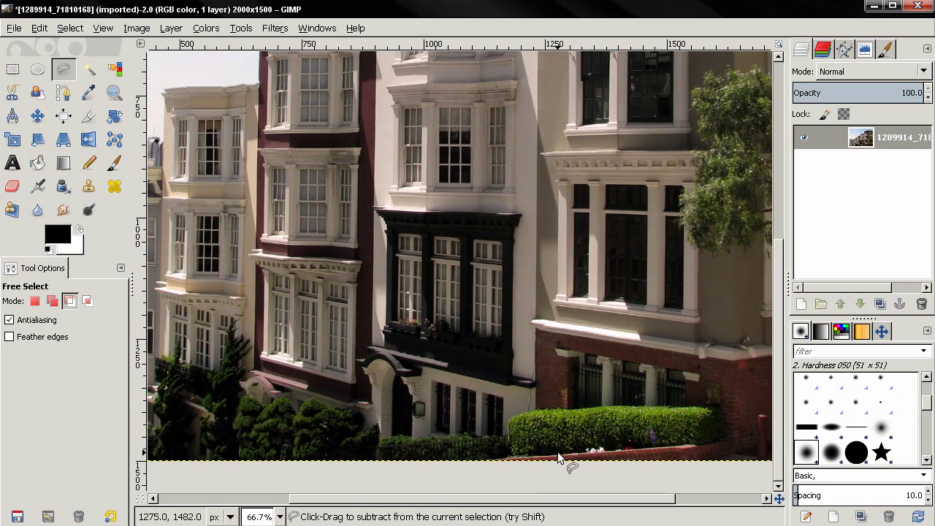
pyautogui.scroll(-1, 557, 451)
pyautogui.scroll(1, 558, 454)
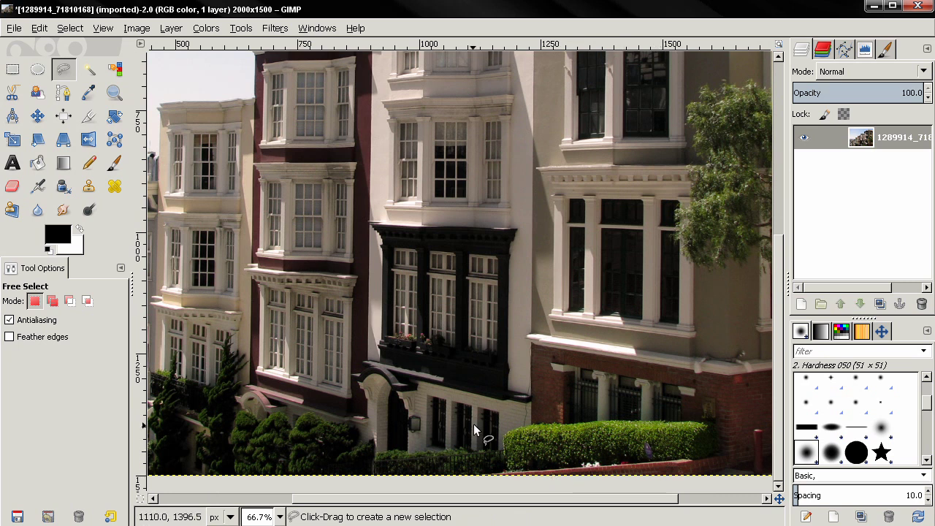
pyautogui.keyDown('ctrl'); pyautogui.scroll(-1, 528, 406); pyautogui.keyUp('ctrl')
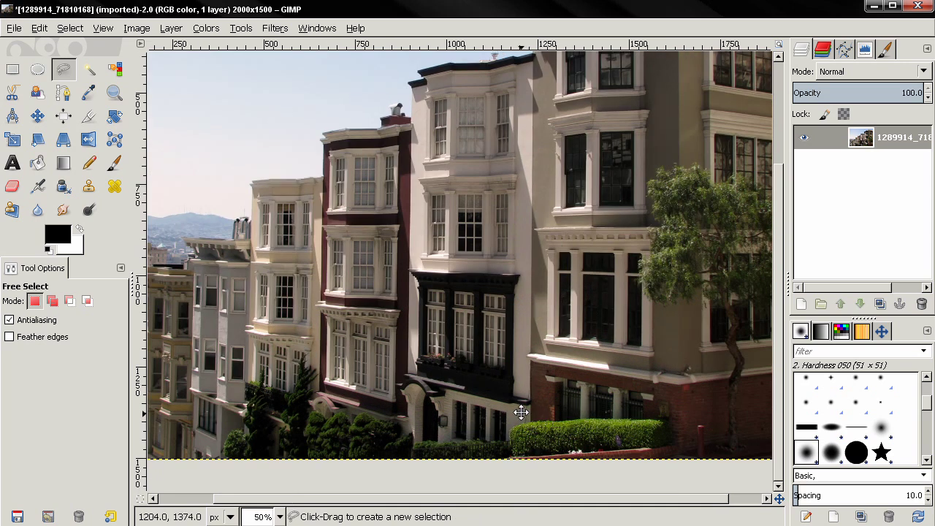
pyautogui.keyDown('ctrl'); pyautogui.scroll(-1, 542, 445); pyautogui.keyUp('ctrl')
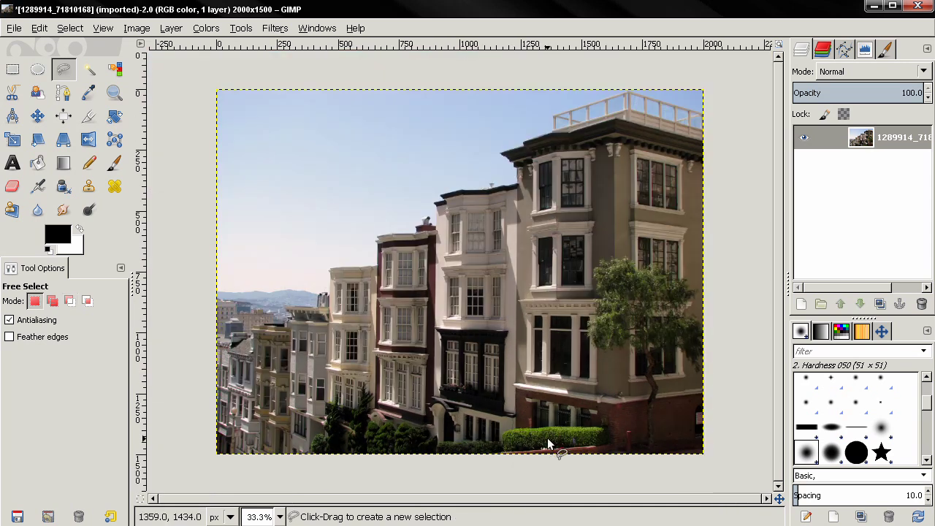
pyautogui.keyDown('ctrl'); pyautogui.scroll(1, 543, 441); pyautogui.keyUp('ctrl')
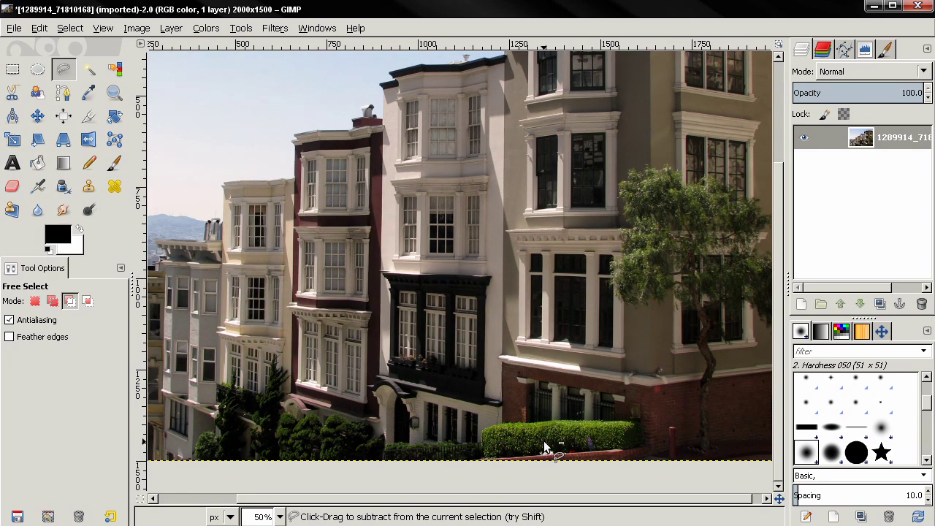
pyautogui.scroll(1, 543, 447)
pyautogui.scroll(1, 544, 441)
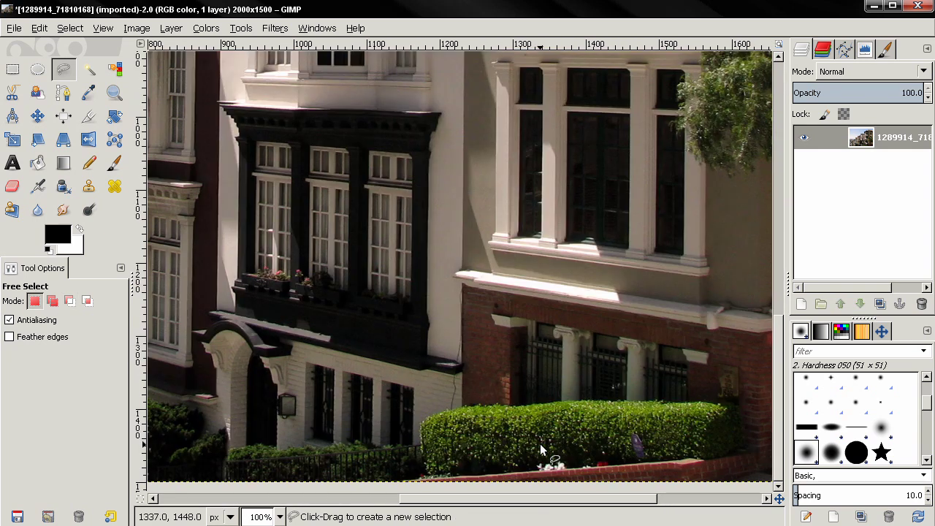
pyautogui.moveTo(541, 439); pyautogui.dragTo(582, 368)
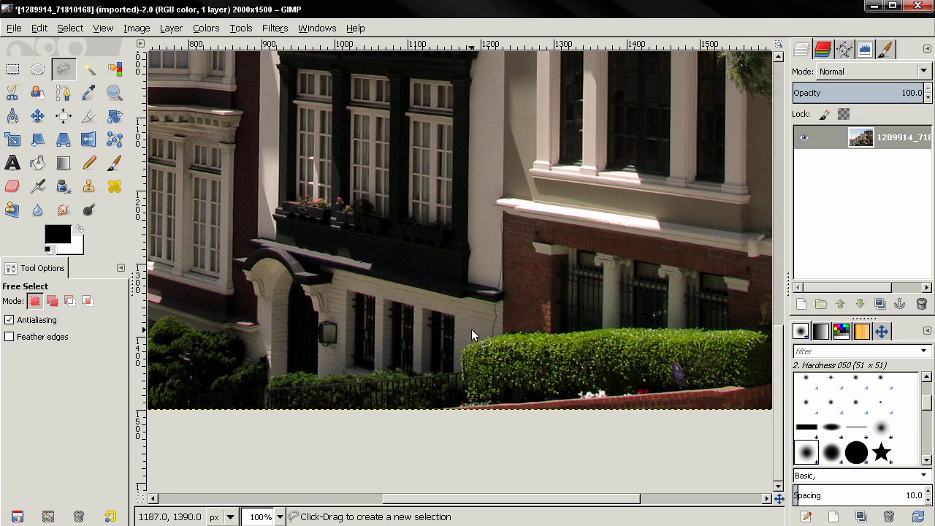
pyautogui.keyDown('ctrl'); pyautogui.scroll(-1, 472, 333); pyautogui.keyUp('ctrl')
pyautogui.scroll(-1, 471, 334)
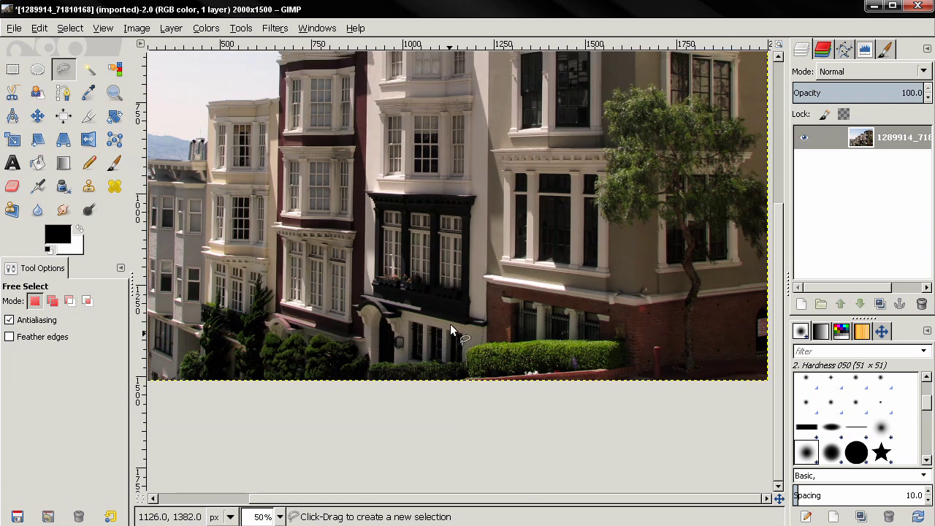